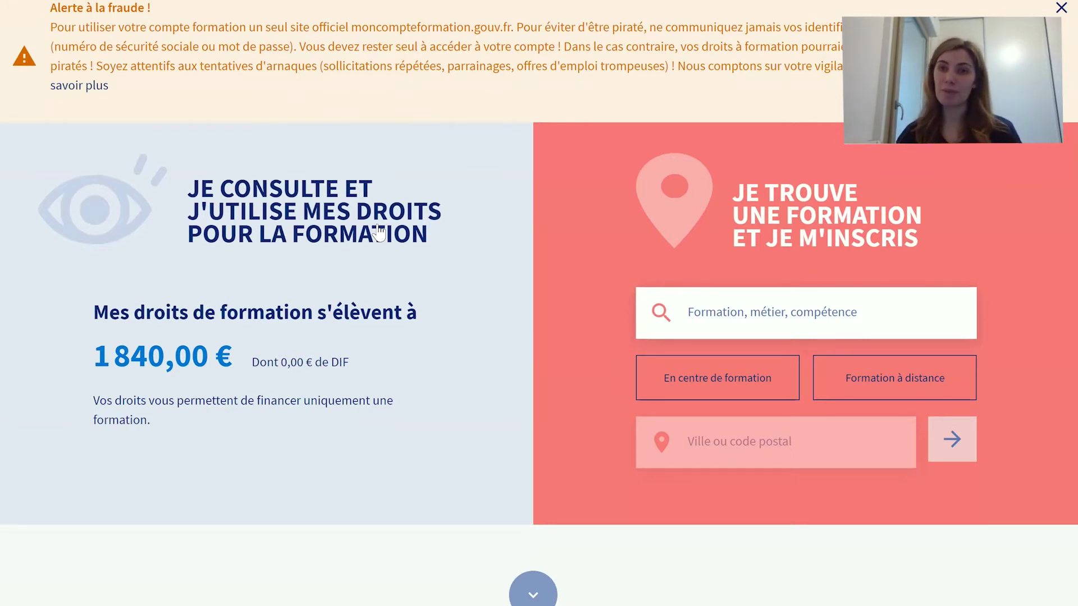
Open the training rights details and look over the available balance section
{"action": "left_click", "coordinate": [379, 231]}
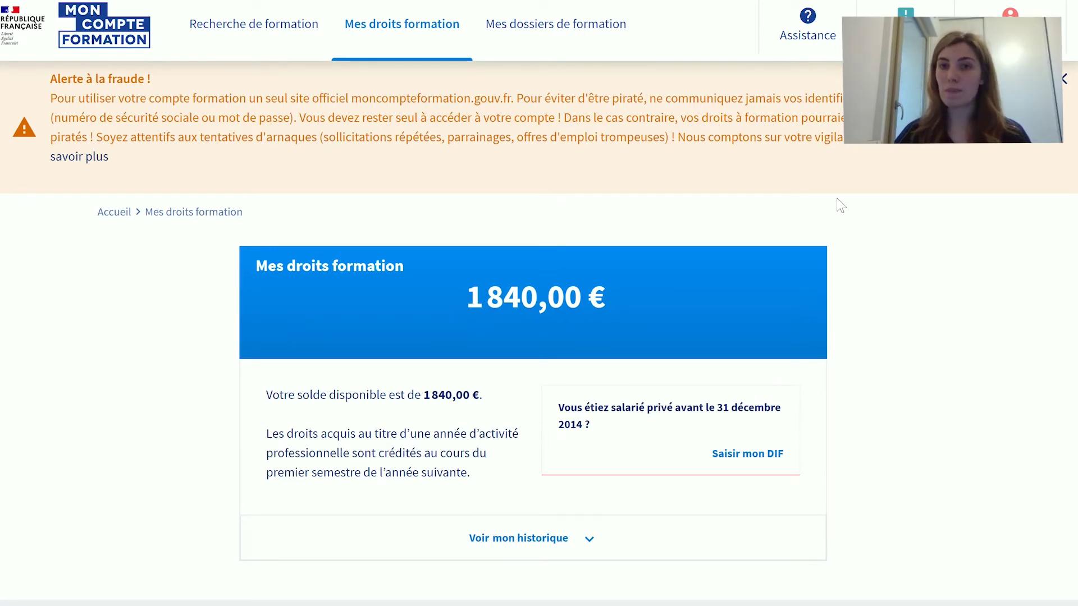
{"action": "scroll", "coordinate": [841, 206], "scroll_direction": "down", "scroll_amount": 2}
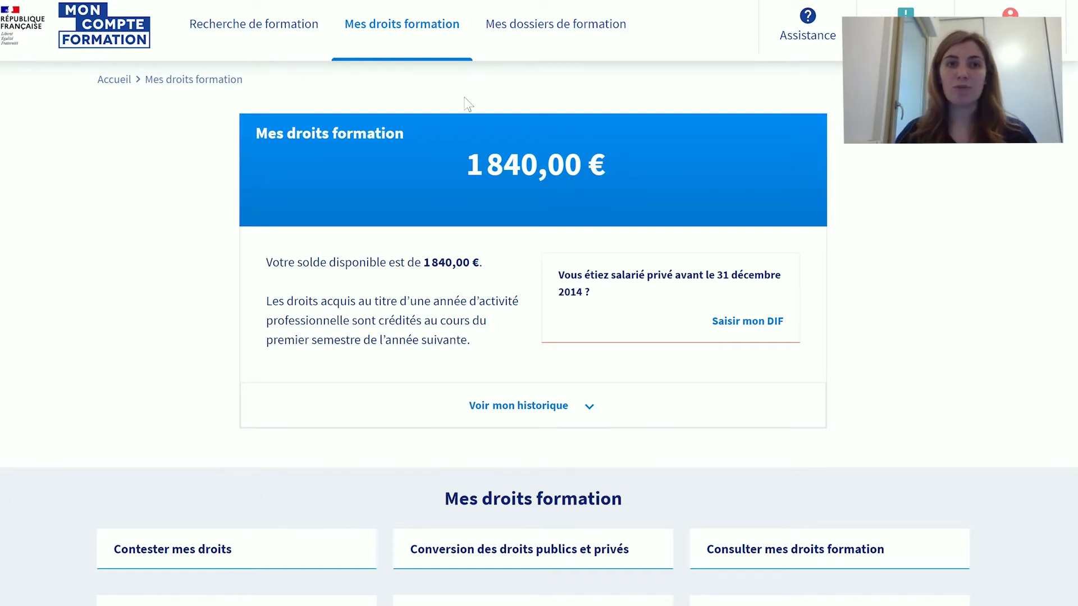
Switch to the Cubik Partners page for the Green Belt Lean Six Sigma training and review its description, objectives and practical details
{"action": "left_click", "coordinate": [275, 44]}
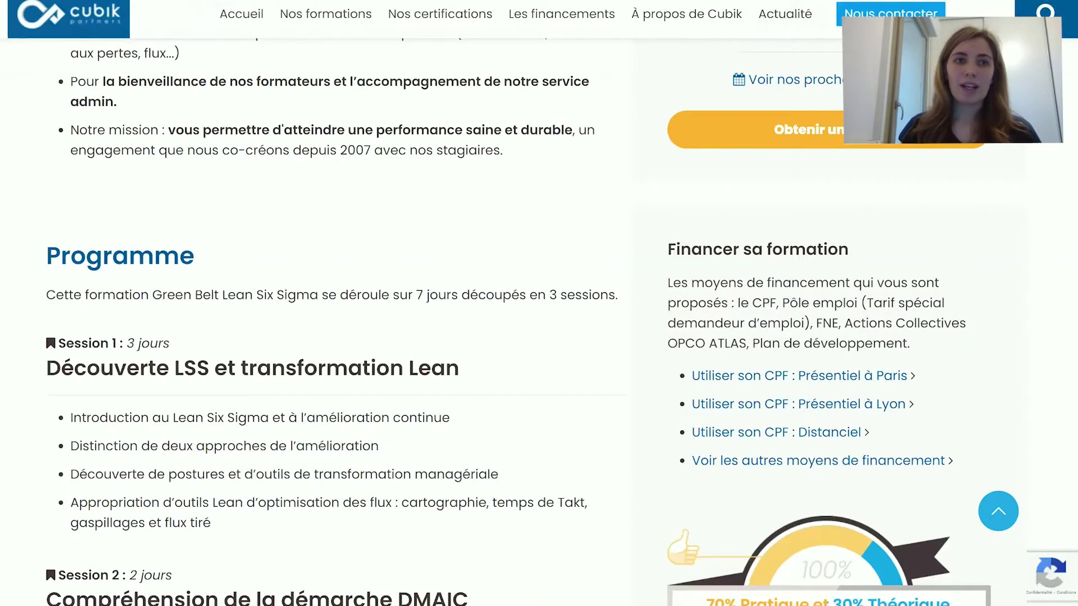
{"action": "scroll", "coordinate": [390, 355], "scroll_direction": "up", "scroll_amount": 4}
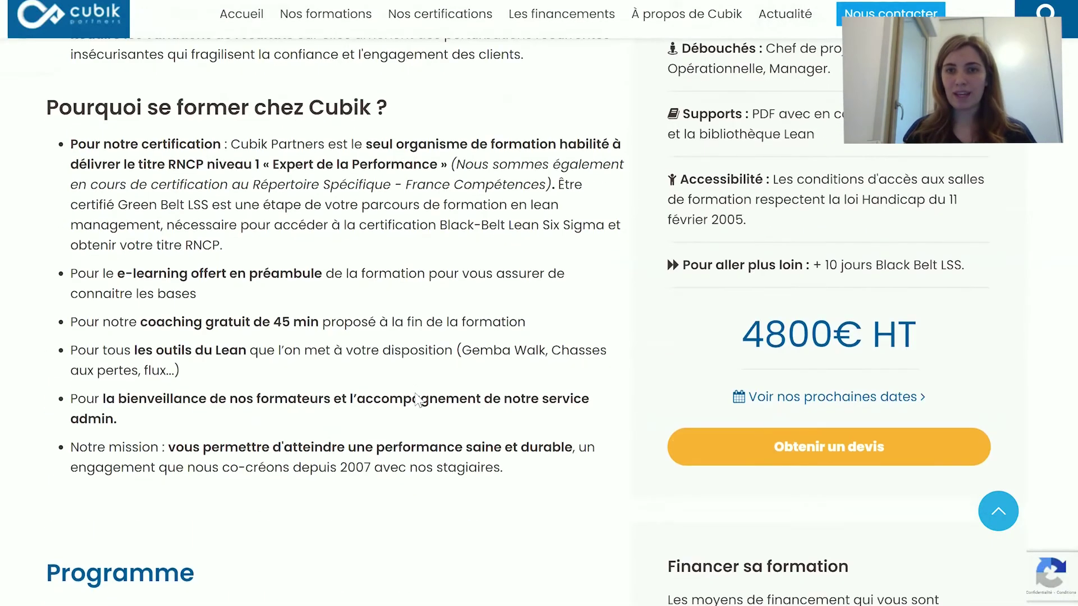
{"action": "scroll", "coordinate": [425, 400], "scroll_direction": "up", "scroll_amount": 20}
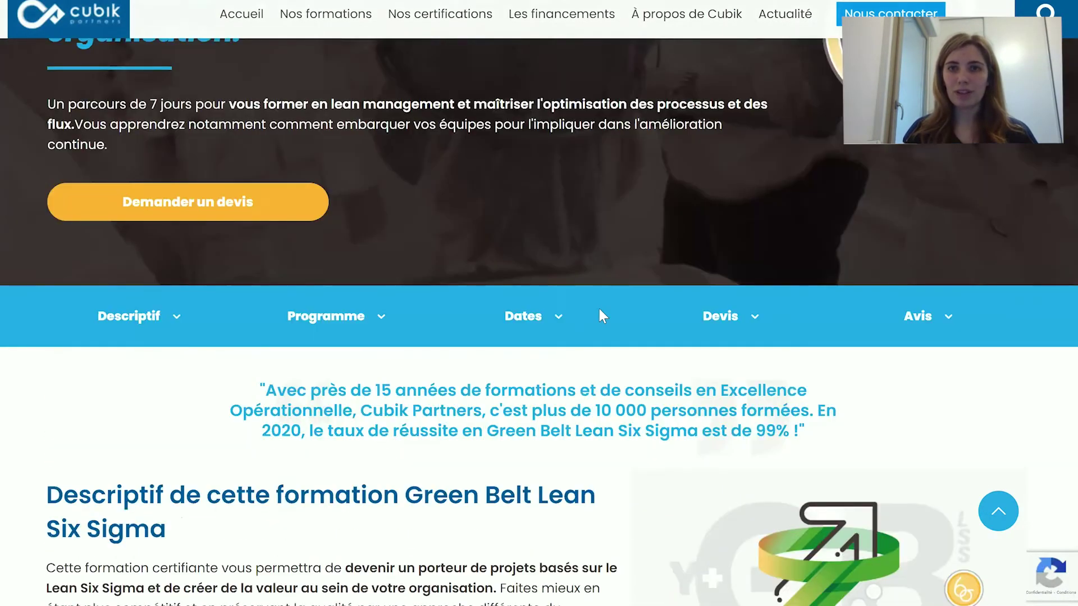
{"action": "scroll", "coordinate": [533, 246], "scroll_direction": "down", "scroll_amount": 20}
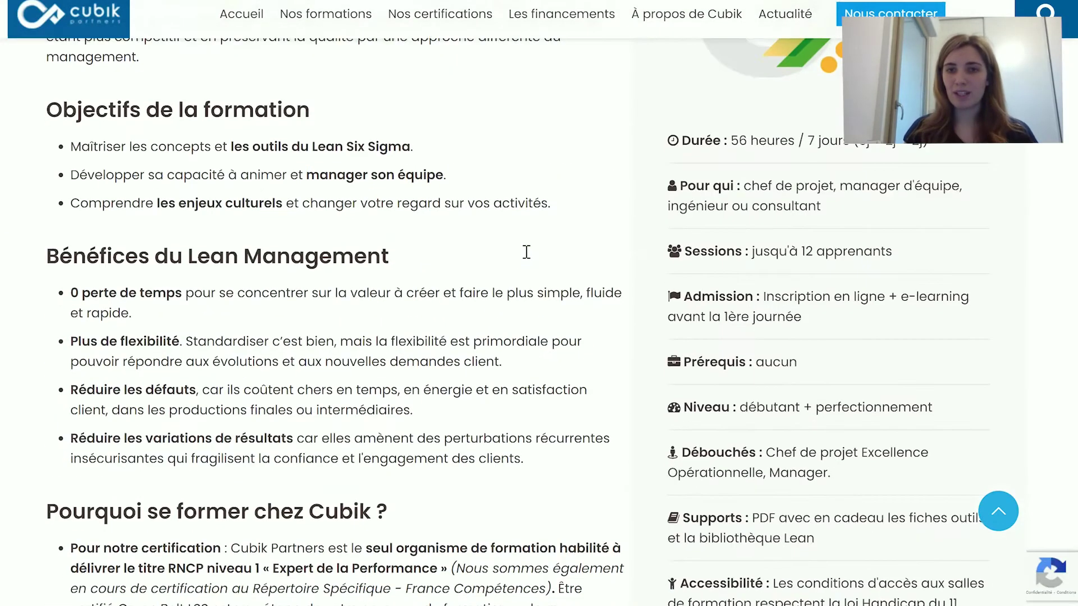
{"action": "scroll", "coordinate": [525, 266], "scroll_direction": "down", "scroll_amount": 3}
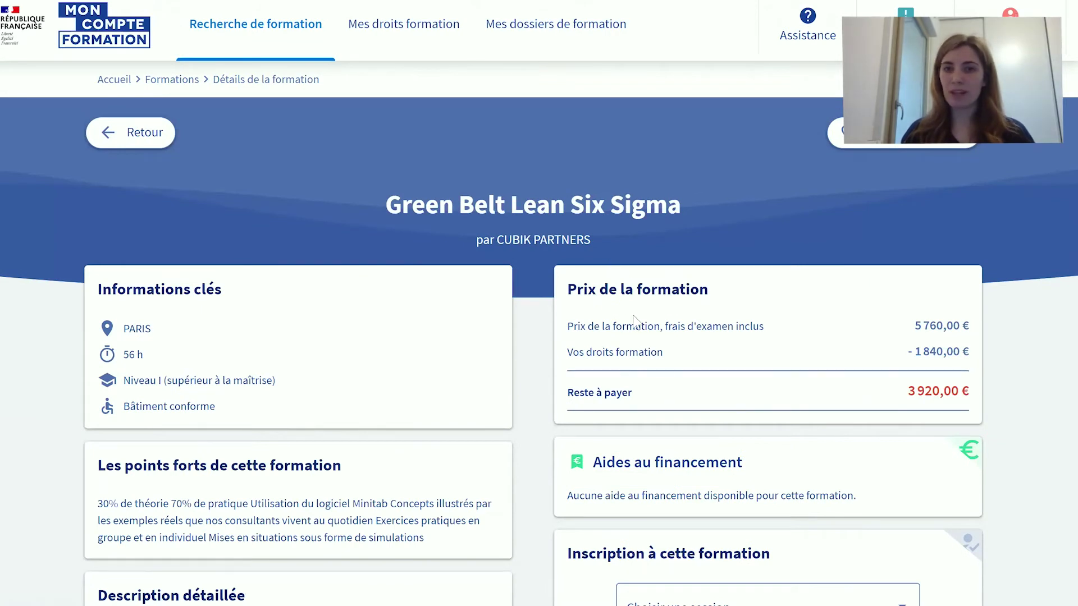
Examine the key information on the Green Belt Lean Six Sigma listing in Mon Compte Formation, including its location
{"action": "scroll", "coordinate": [533, 348], "scroll_direction": "down", "scroll_amount": 5}
{"action": "scroll", "coordinate": [529, 423], "scroll_direction": "up", "scroll_amount": 4}
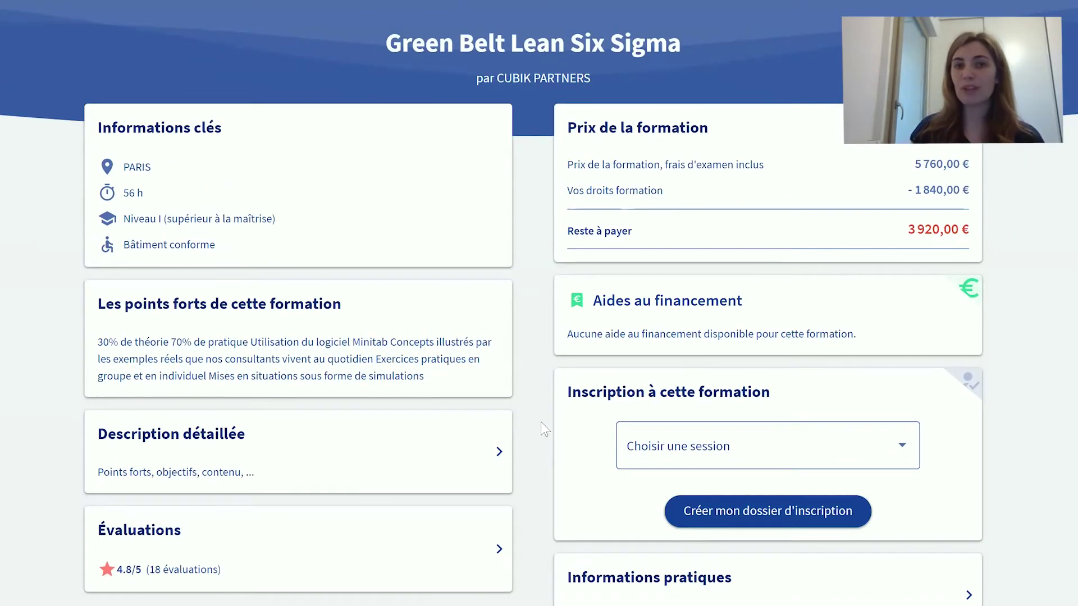
{"action": "left_click_drag", "start_coordinate": [114, 248], "coordinate": [145, 248]}
{"action": "left_click", "coordinate": [241, 243]}
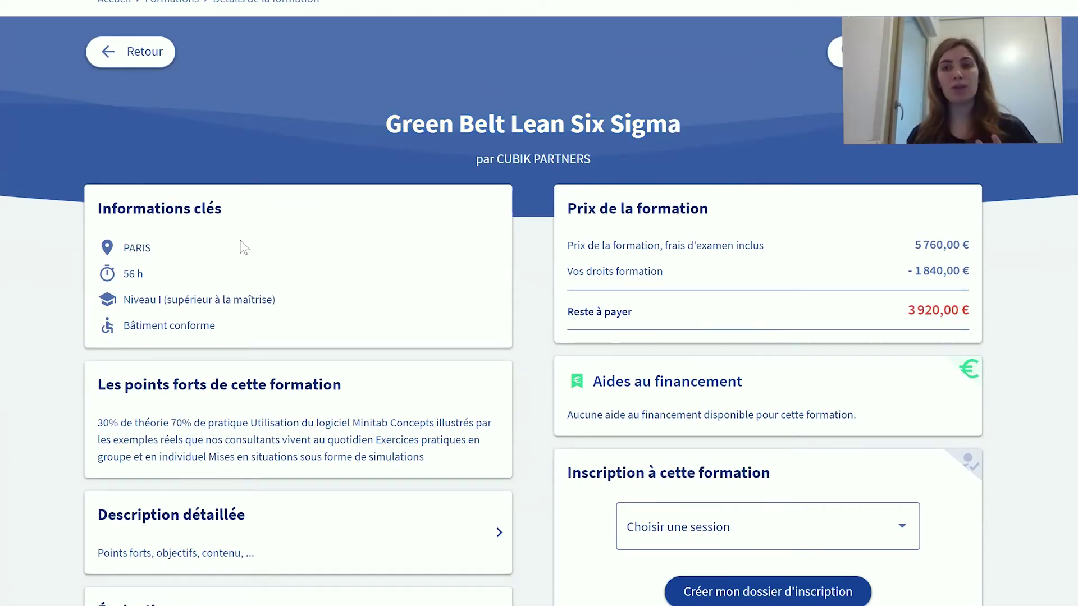
{"action": "scroll", "coordinate": [245, 242], "scroll_direction": "up", "scroll_amount": 2}
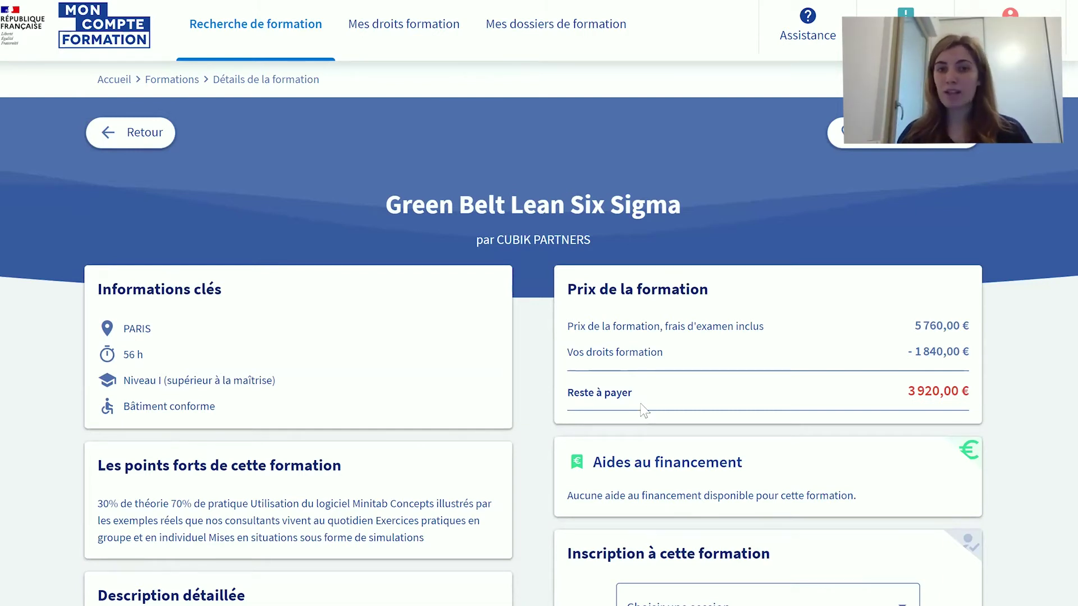
Examine the training's price breakdown, covering the full price, the deducted training rights and the amount left to pay
{"action": "left_click_drag", "start_coordinate": [636, 324], "coordinate": [900, 332]}
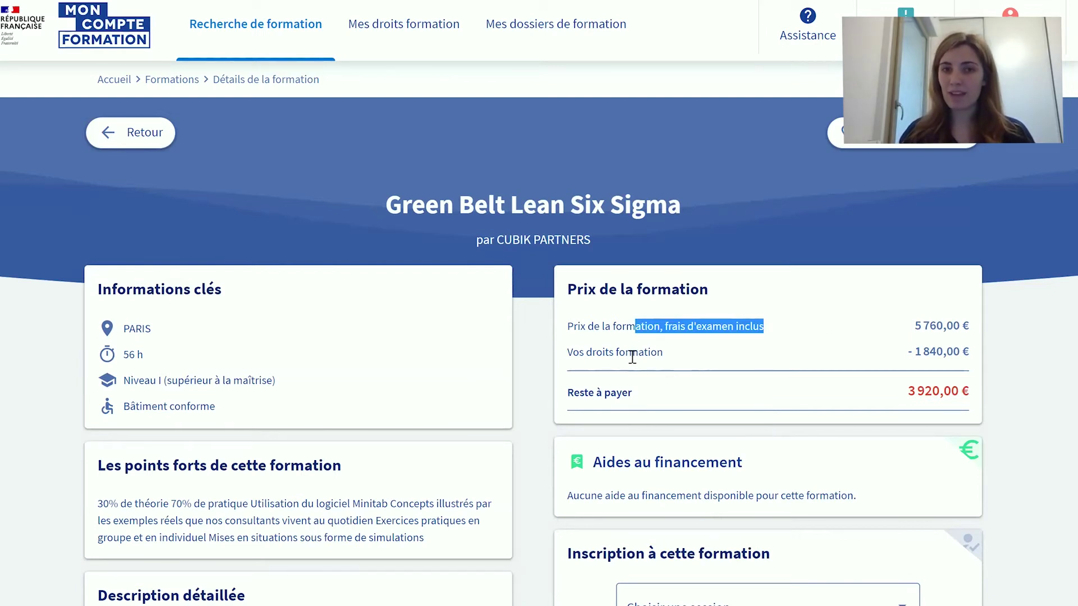
{"action": "left_click_drag", "start_coordinate": [629, 353], "coordinate": [922, 387]}
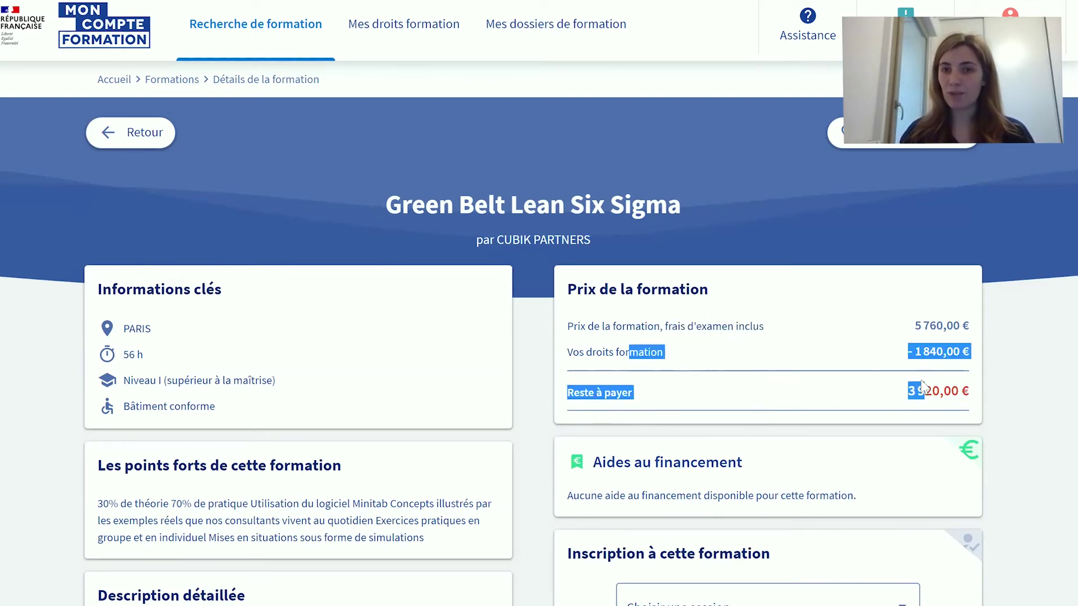
{"action": "left_click", "coordinate": [892, 394]}
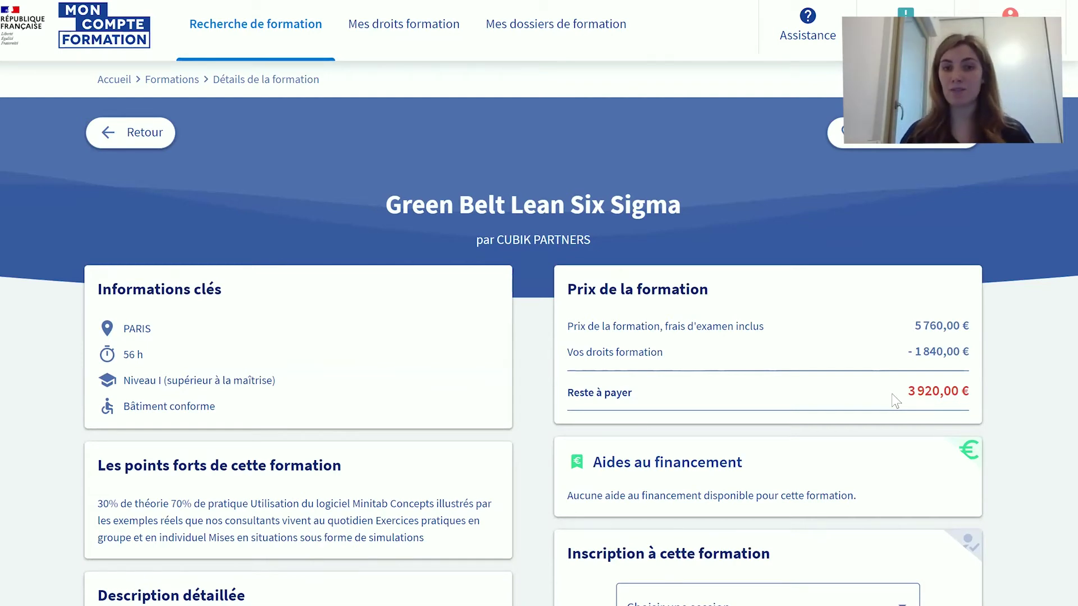
{"action": "left_click_drag", "start_coordinate": [916, 392], "coordinate": [947, 394]}
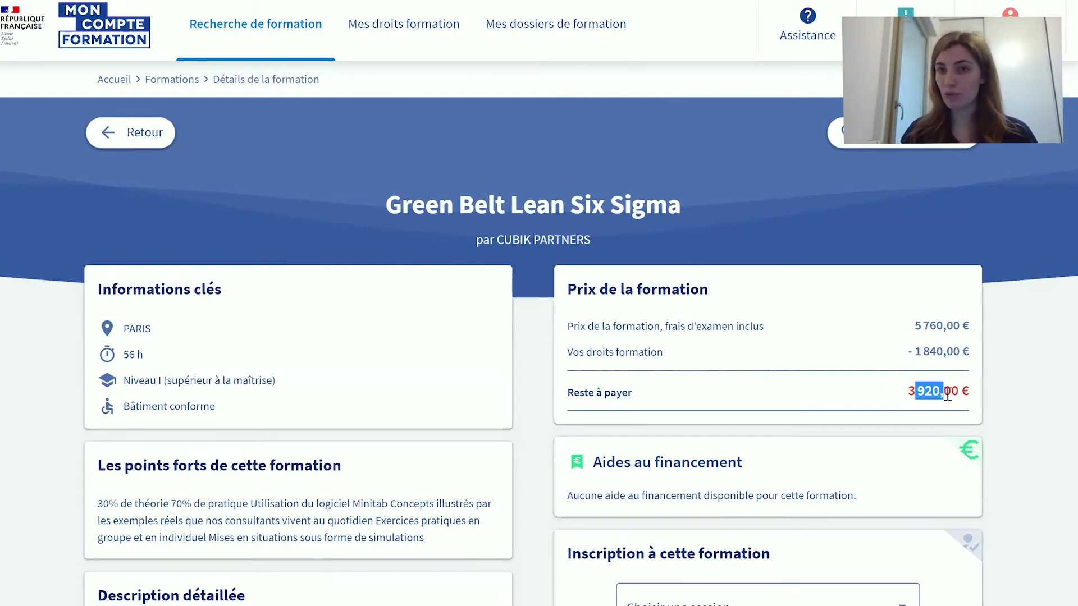
{"action": "left_click", "coordinate": [947, 394]}
Choose the session from 19/05/2021 to 08/06/2021 and create the enrolment file for the training
{"action": "scroll", "coordinate": [898, 398], "scroll_direction": "down", "scroll_amount": 3}
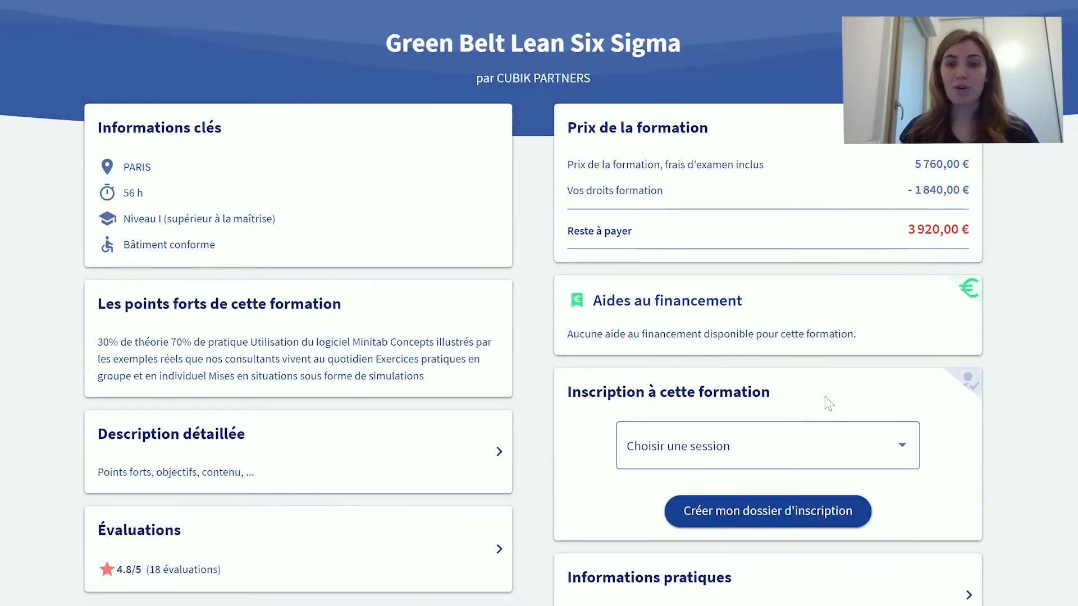
{"action": "left_click", "coordinate": [727, 456]}
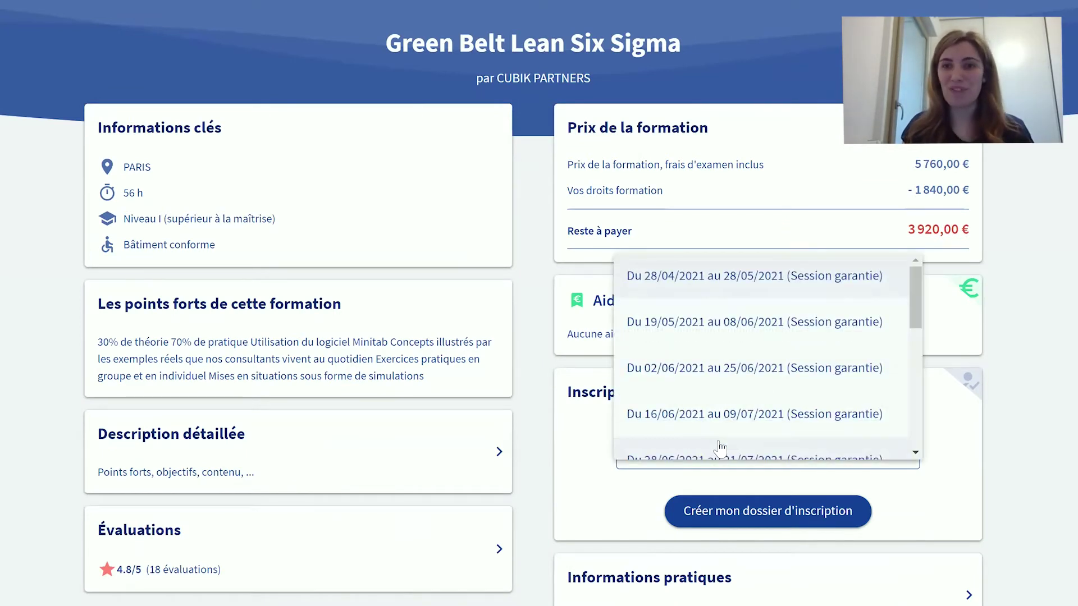
{"action": "left_click", "coordinate": [751, 347]}
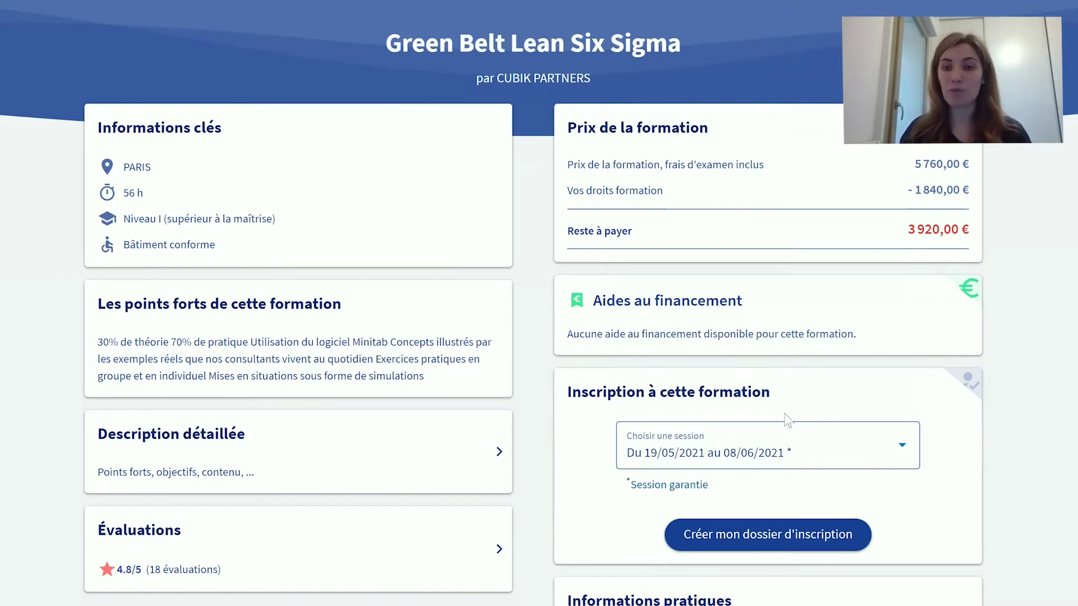
{"action": "scroll", "coordinate": [789, 420], "scroll_direction": "down", "scroll_amount": 2}
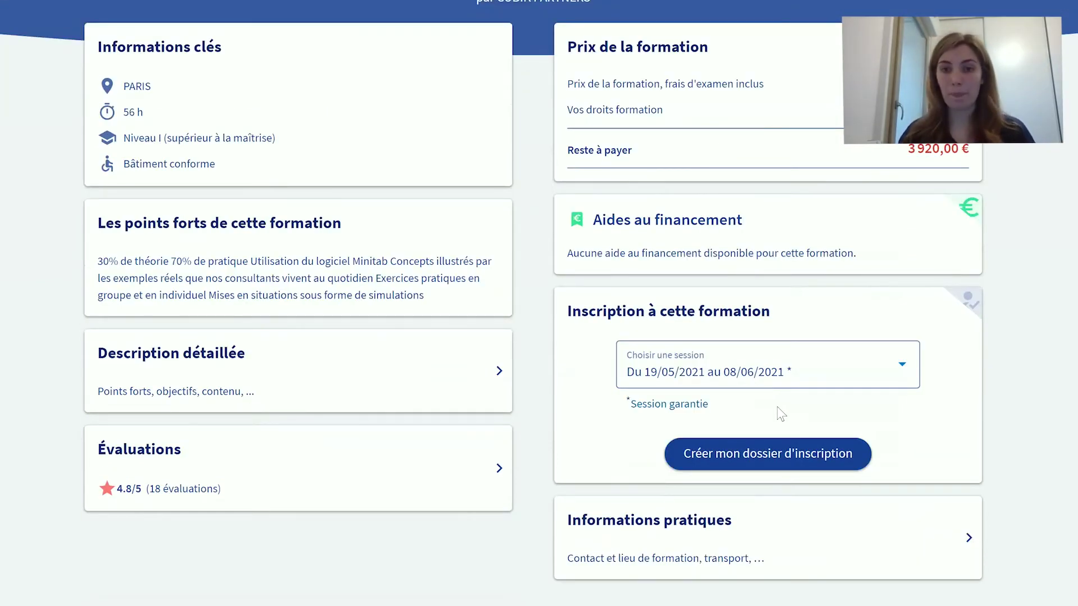
{"action": "left_click", "coordinate": [728, 466]}
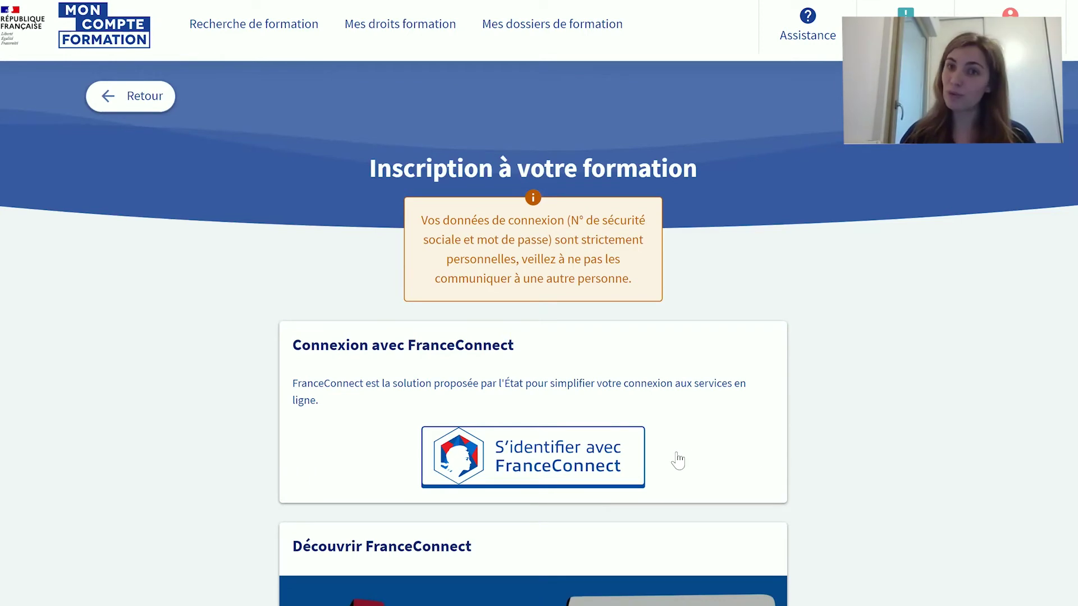
Identify with FranceConnect and select impots.gouv.fr as the account to sign in with
{"action": "scroll", "coordinate": [678, 462], "scroll_direction": "down", "scroll_amount": 3}
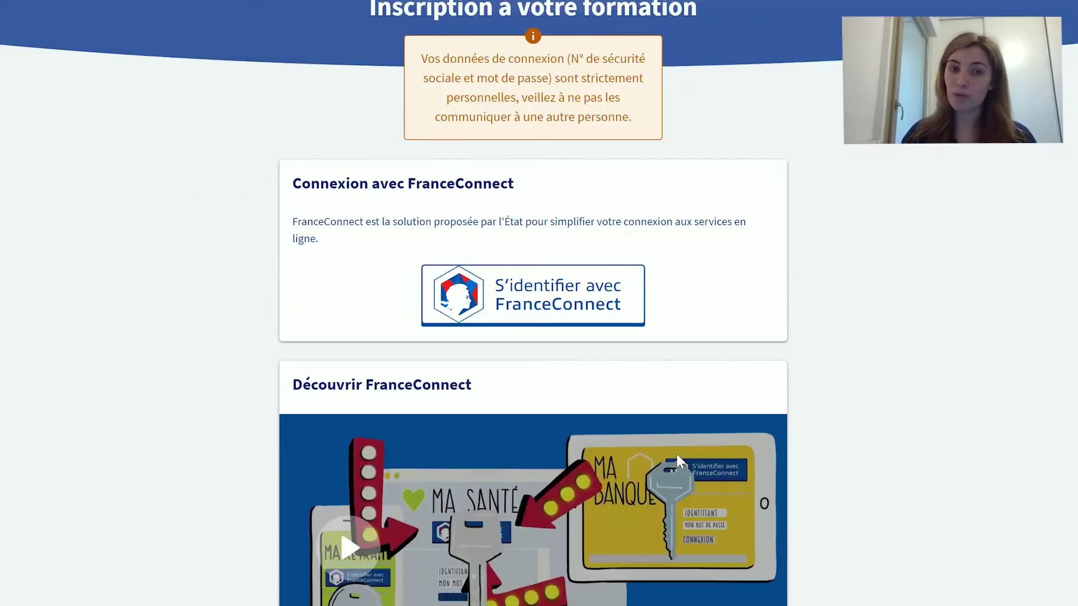
{"action": "left_click", "coordinate": [581, 310]}
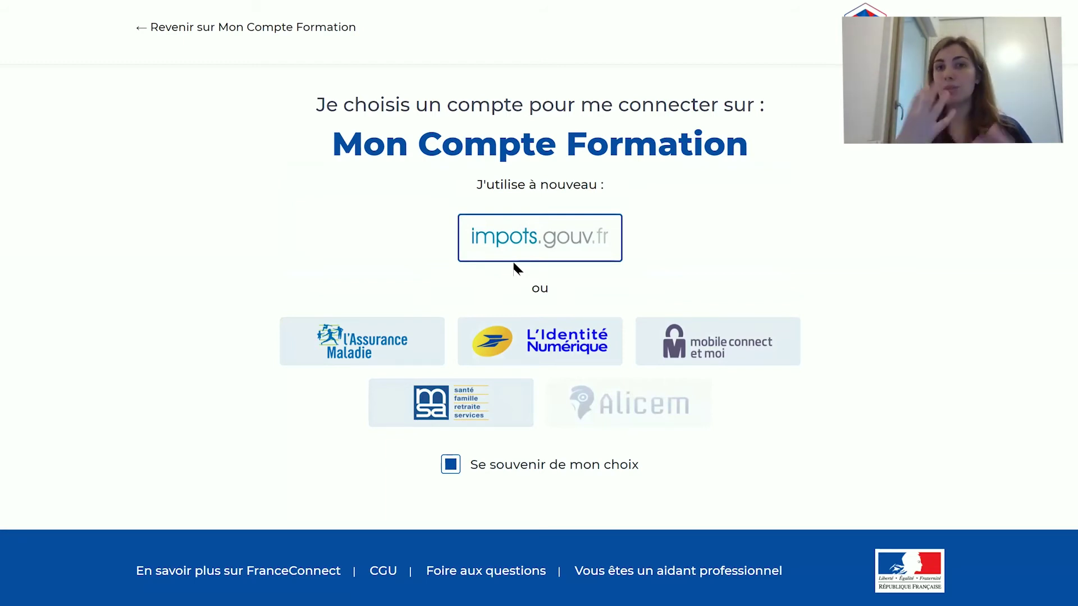
{"action": "left_click", "coordinate": [498, 240]}
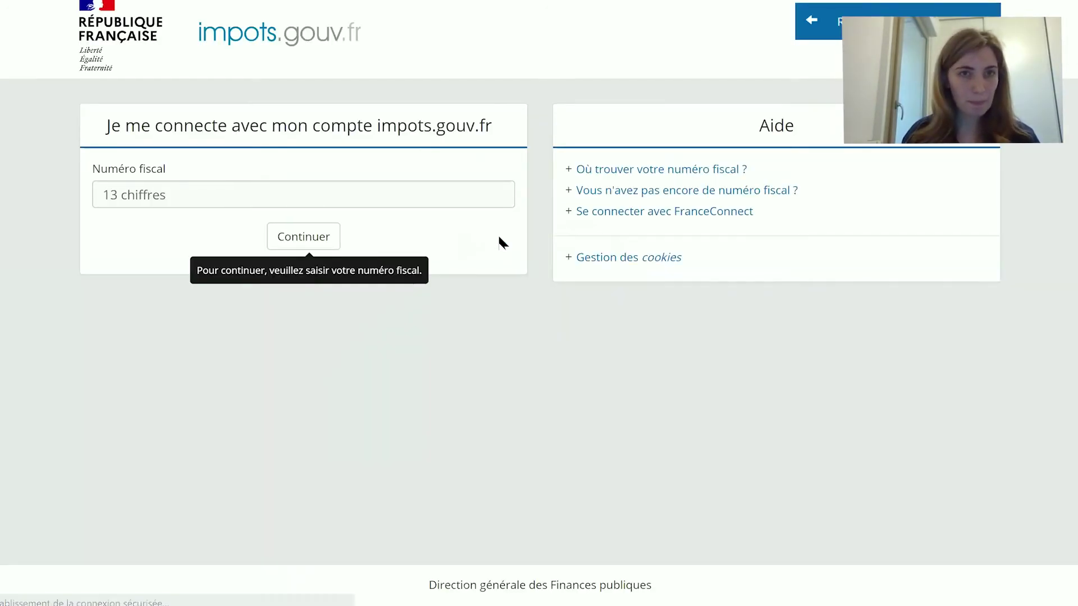
Enter the 13-digit tax number on the impots.gouv.fr sign-in form and continue to the password stage
{"action": "left_click", "coordinate": [312, 206]}
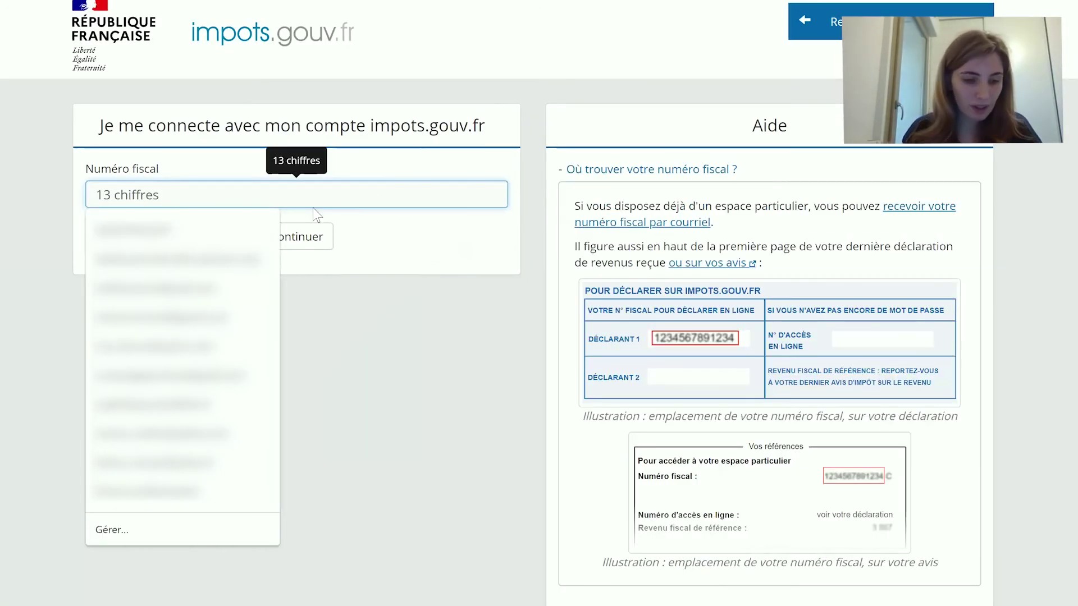
{"action": "type", "text": "••••••••••"}
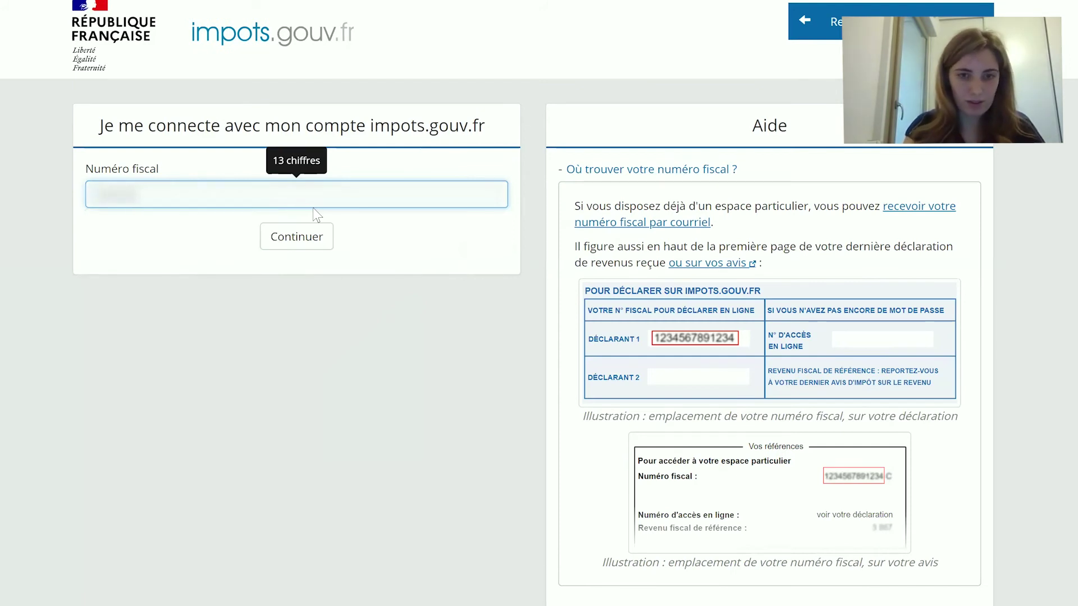
{"action": "type", "text": "•"}
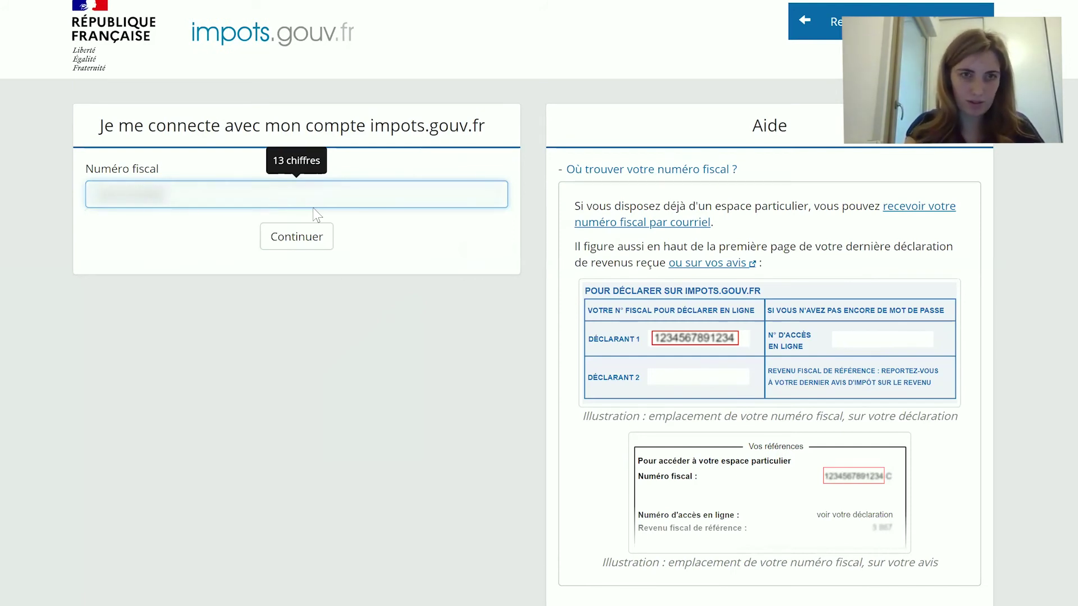
{"action": "left_click", "coordinate": [294, 242]}
{"action": "type", "text": "••••••••"}
{"action": "key", "text": "BackSpace"}
{"action": "key", "text": "BackSpace"}
{"action": "key", "text": "BackSpace"}
{"action": "key", "text": "BackSpace"}
{"action": "key", "text": "BackSpace"}
{"action": "key", "text": "BackSpace"}
{"action": "key", "text": "BackSpace"}
{"action": "key", "text": "BackSpace"}
Enter the impots.gouv.fr account password and log in
{"action": "type", "text": "••"}
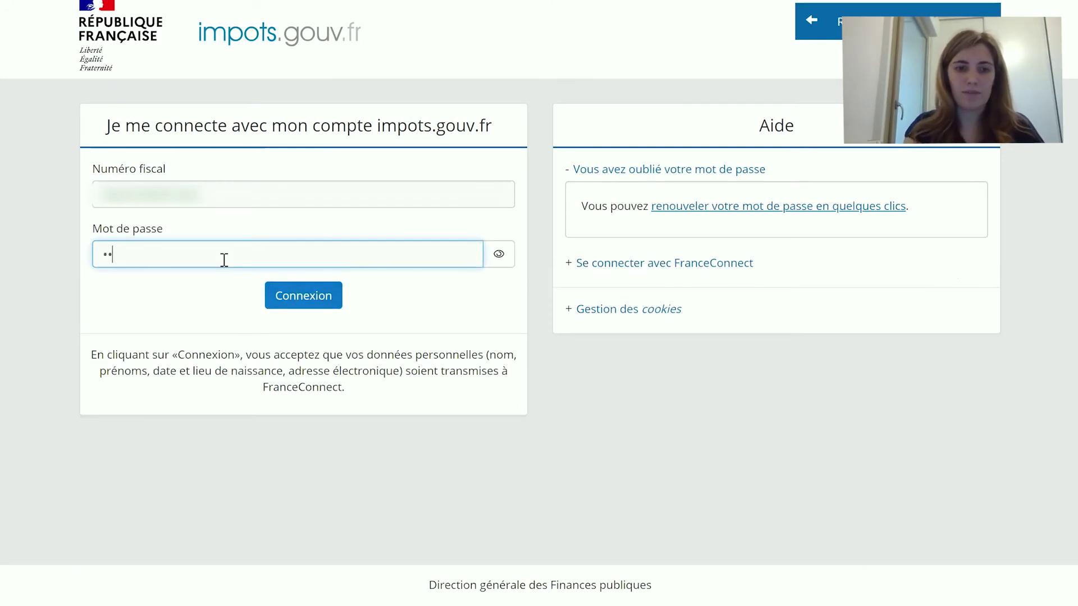
{"action": "type", "text": "••••••••••"}
{"action": "left_click", "coordinate": [276, 290]}
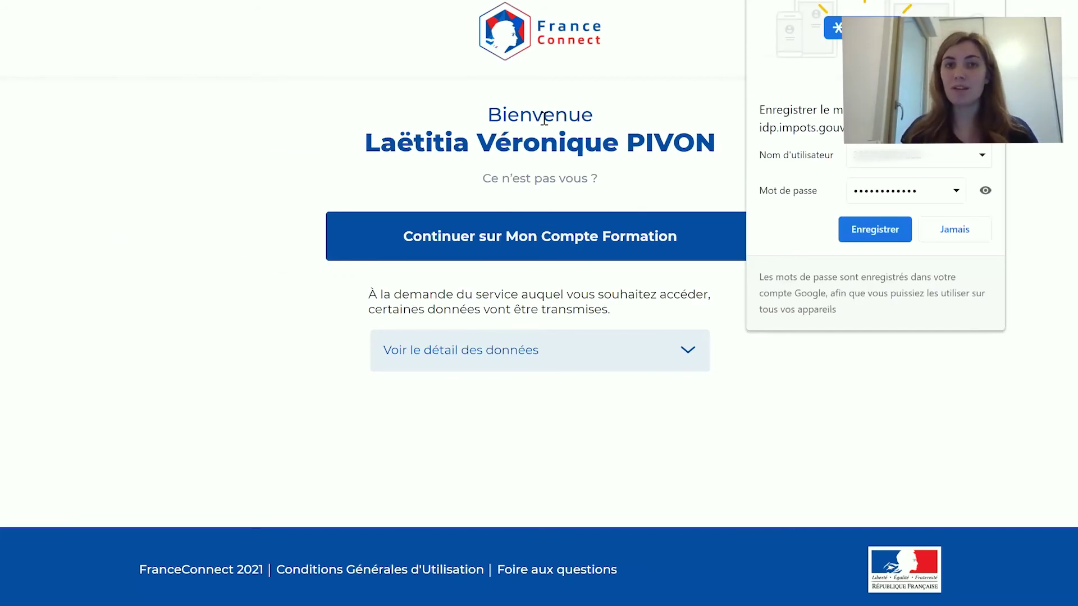
Dismiss the browser's offer to save the password and continue from FranceConnect to Mon Compte Formation
{"action": "left_click", "coordinate": [496, 163]}
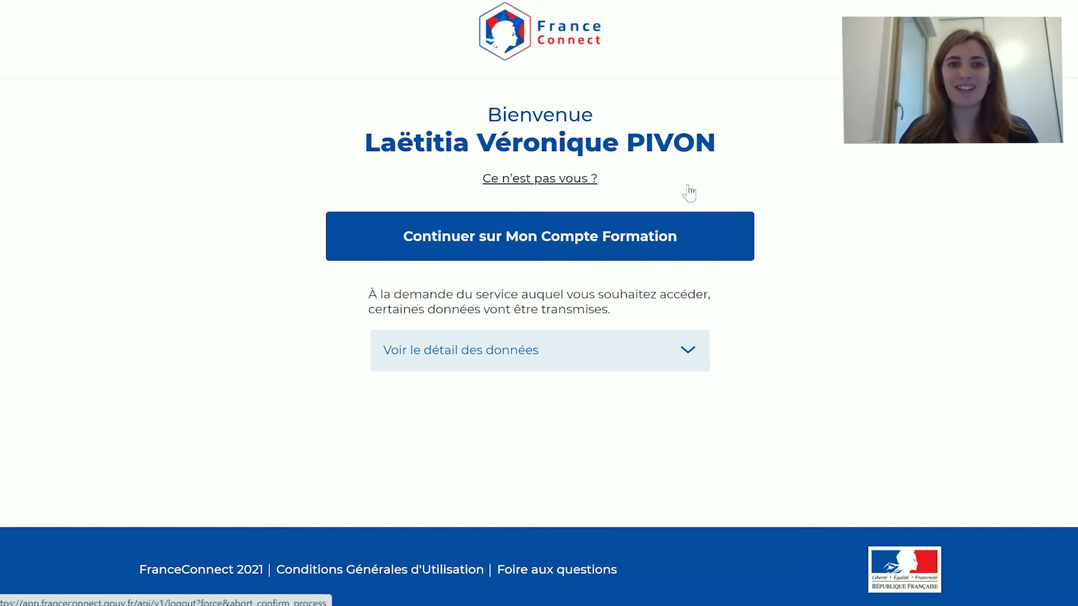
{"action": "left_click", "coordinate": [542, 248]}
{"action": "left_click", "coordinate": [544, 244]}
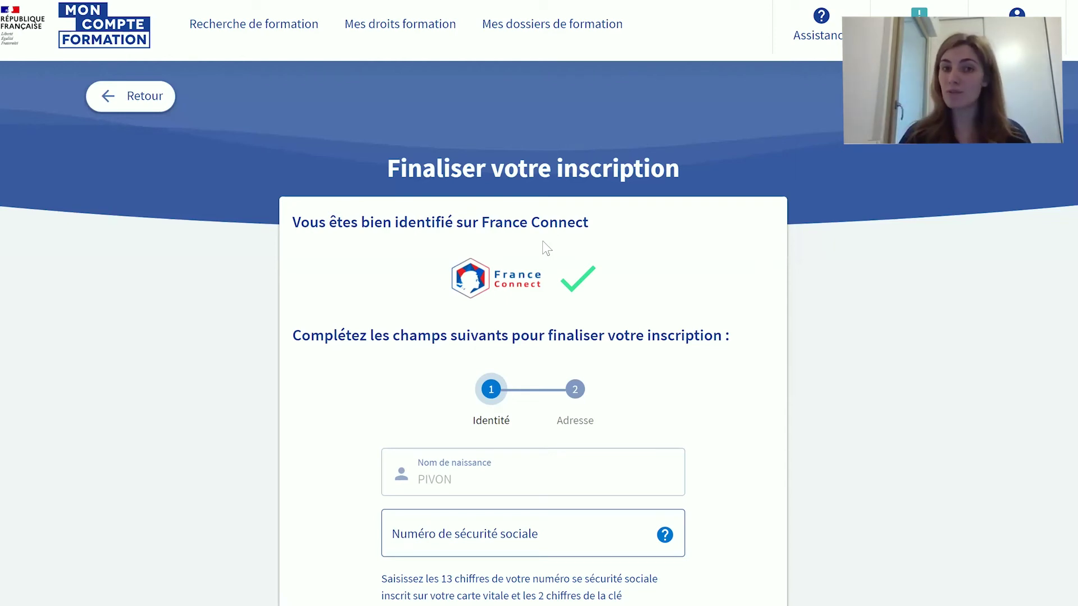
Look through the identity fields required to finalise the registration, from the social security number to the highest diploma
{"action": "scroll", "coordinate": [549, 288], "scroll_direction": "down", "scroll_amount": 10}
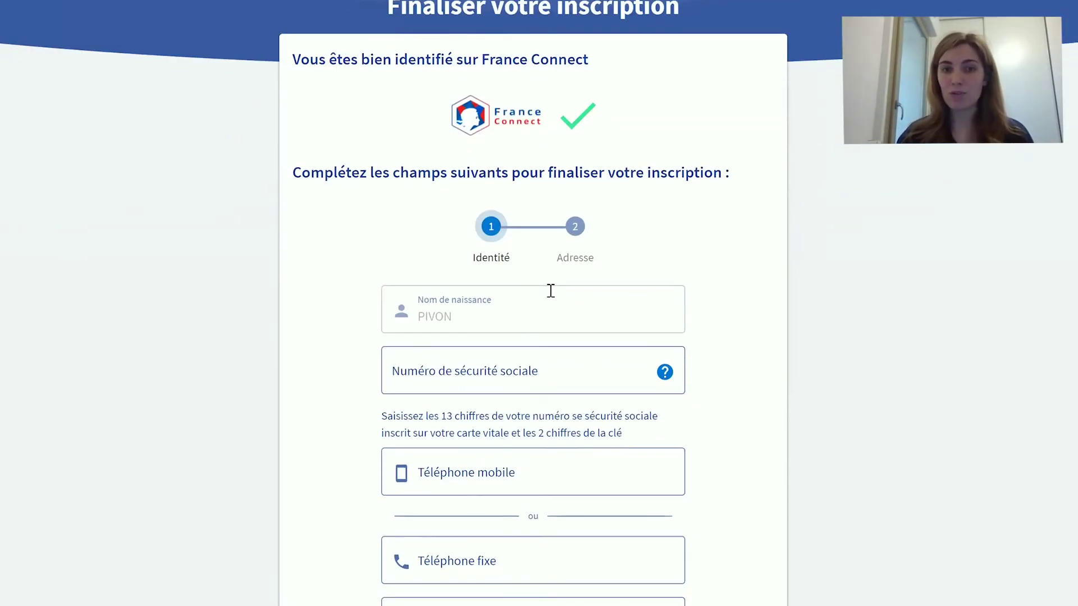
{"action": "scroll", "coordinate": [556, 315], "scroll_direction": "down", "scroll_amount": 4}
{"action": "scroll", "coordinate": [560, 337], "scroll_direction": "up", "scroll_amount": 3}
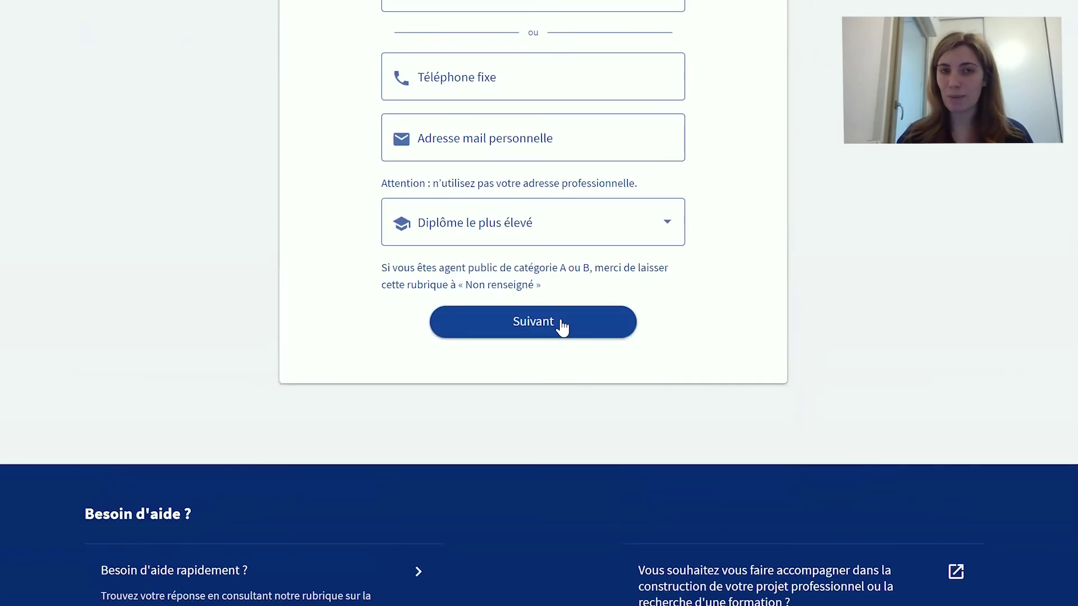